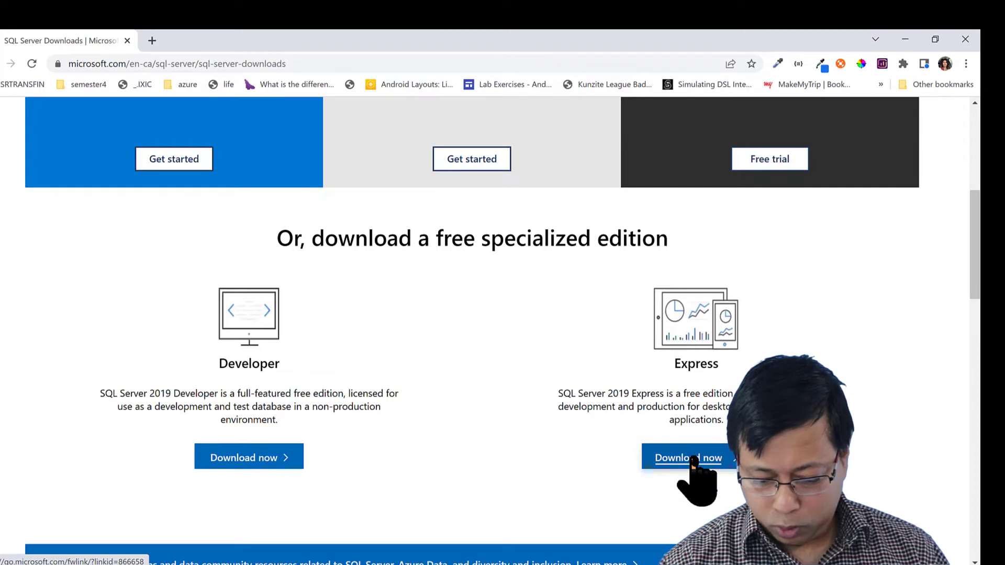
Step: Download the SQL Server 2019 Express installer, run it, and save the setup media to C:\SQL2019
{"action": "left_click", "coordinate": [694, 460]}
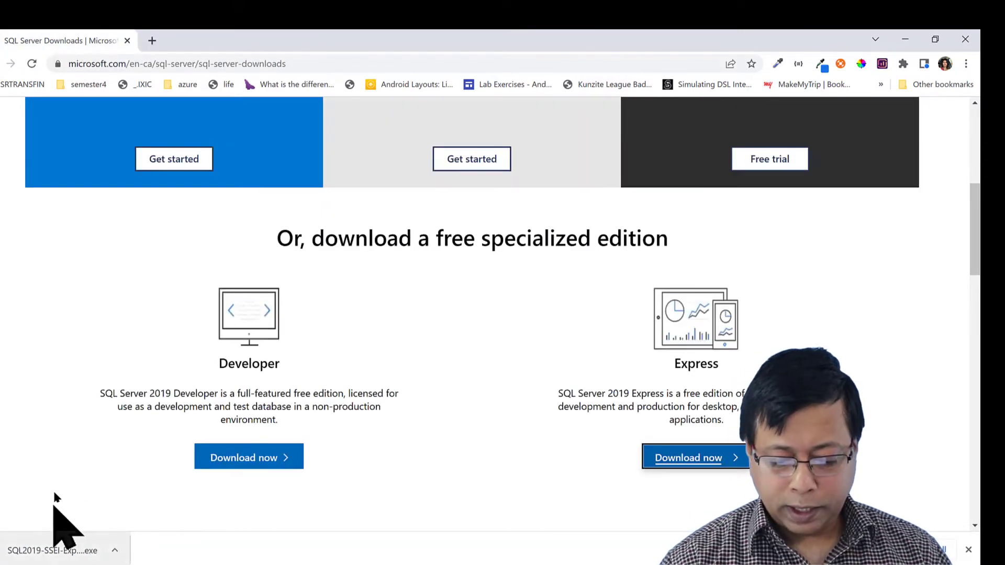
{"action": "left_click", "coordinate": [67, 552]}
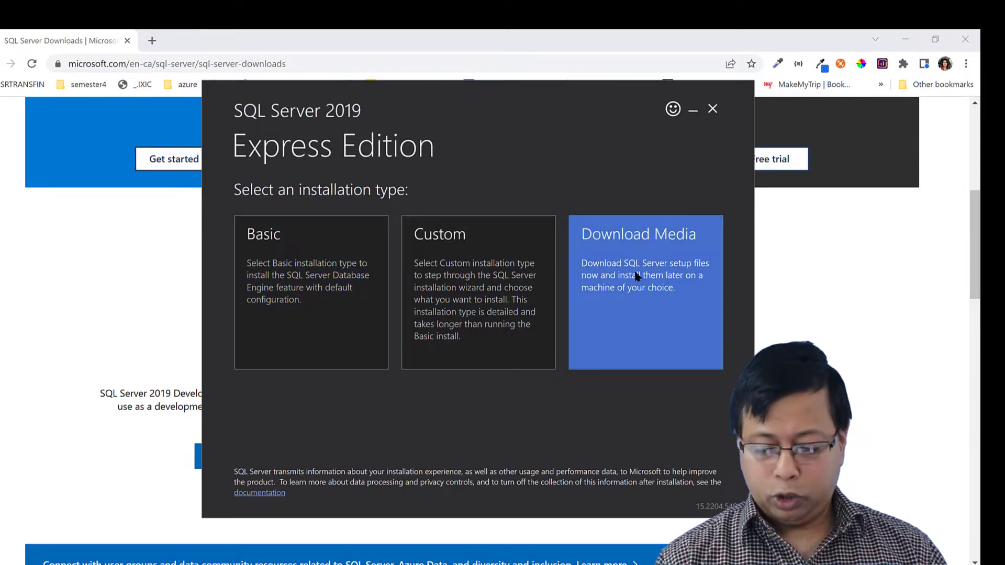
{"action": "left_click", "coordinate": [487, 277]}
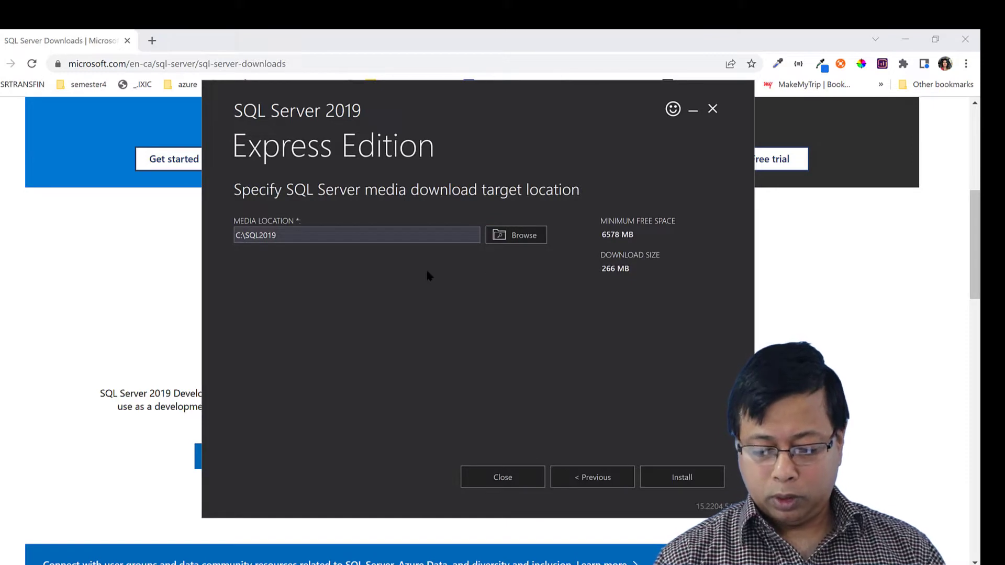
{"action": "left_click", "coordinate": [674, 474]}
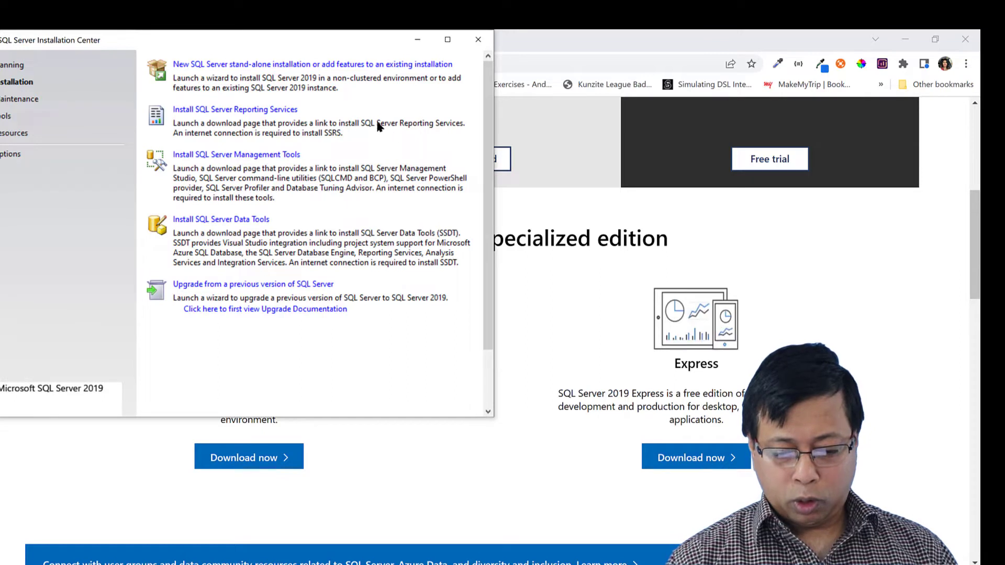
Step: Begin a new stand-alone installation, accept the license, and pass the Microsoft Update and Install Rules pages
{"action": "left_click", "coordinate": [260, 64]}
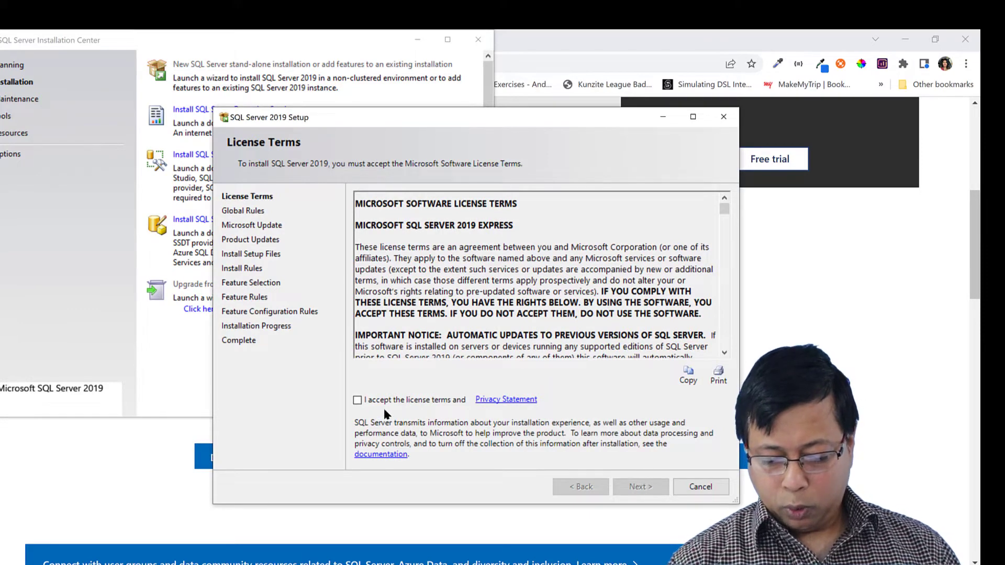
{"action": "left_click", "coordinate": [358, 399]}
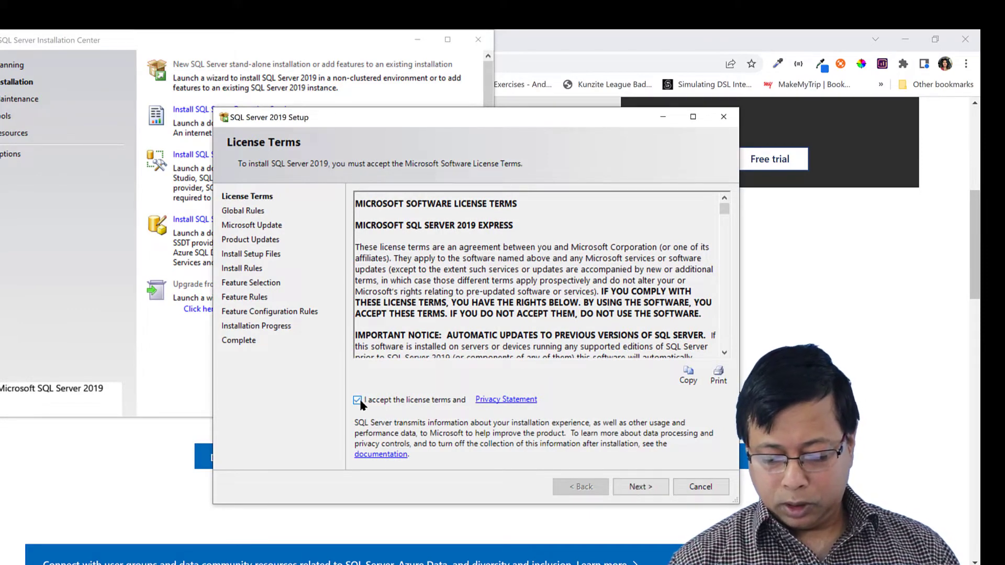
{"action": "left_click", "coordinate": [634, 487]}
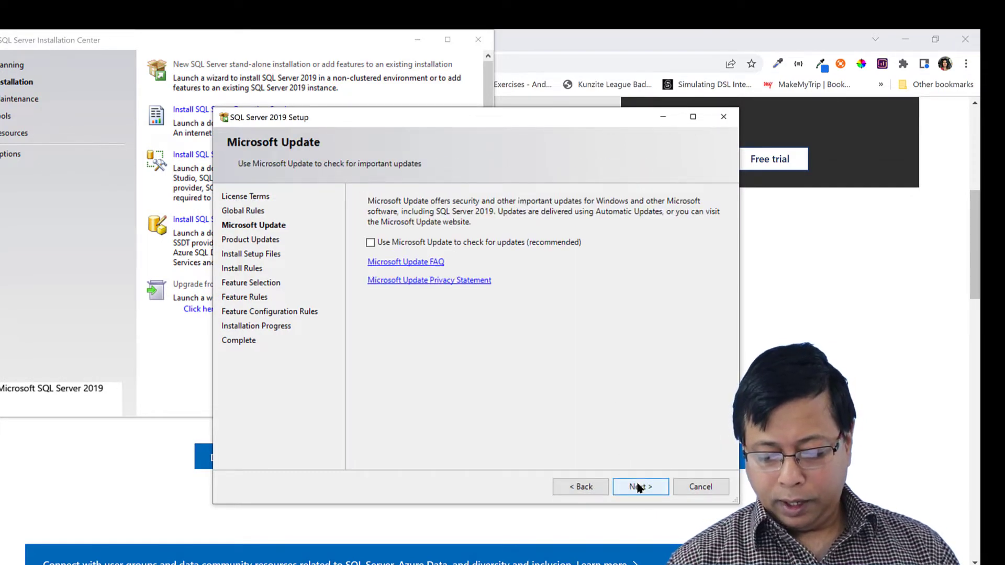
{"action": "left_click", "coordinate": [638, 486]}
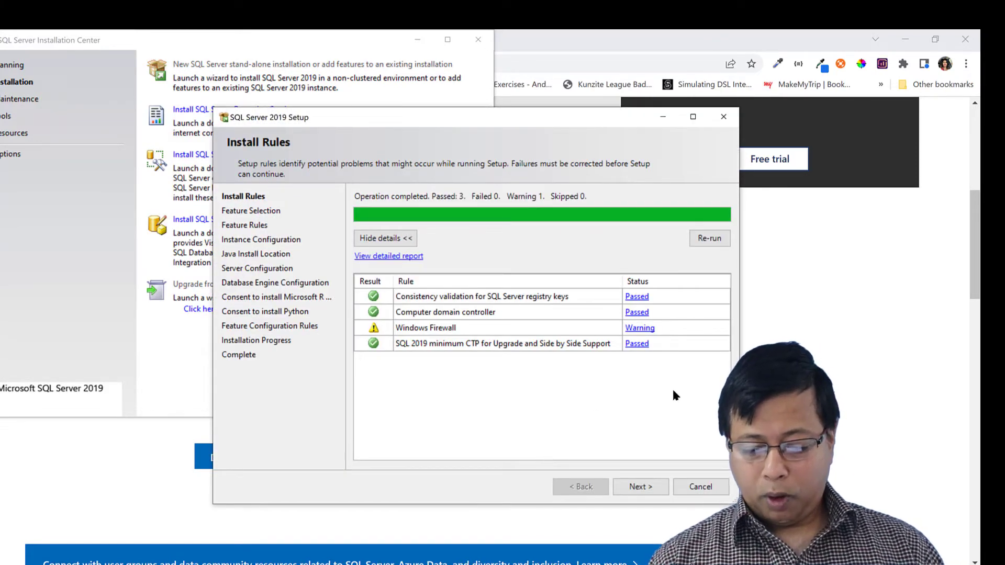
{"action": "left_click", "coordinate": [647, 487]}
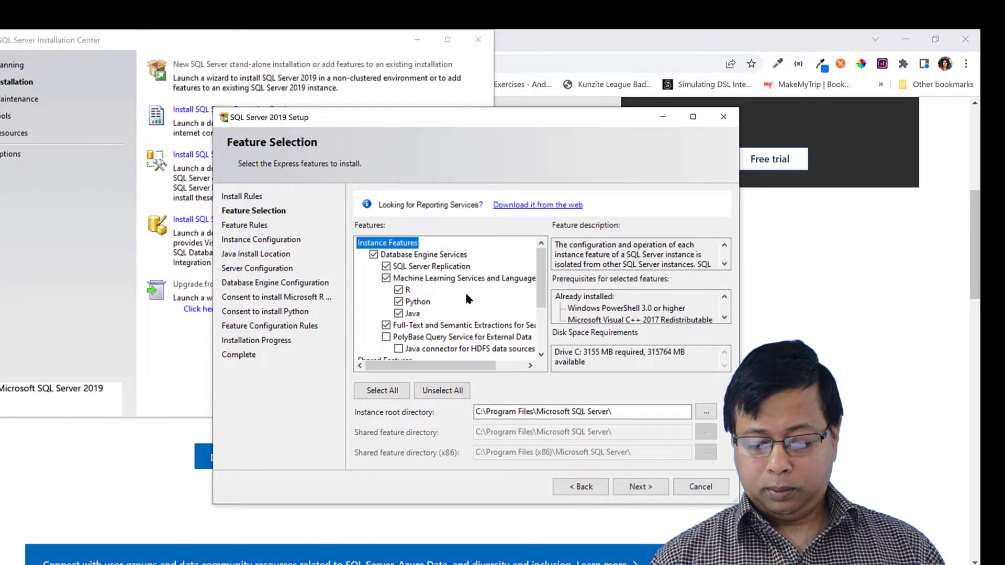
Step: Exclude R and Python from the features to install and continue
{"action": "left_click", "coordinate": [398, 289]}
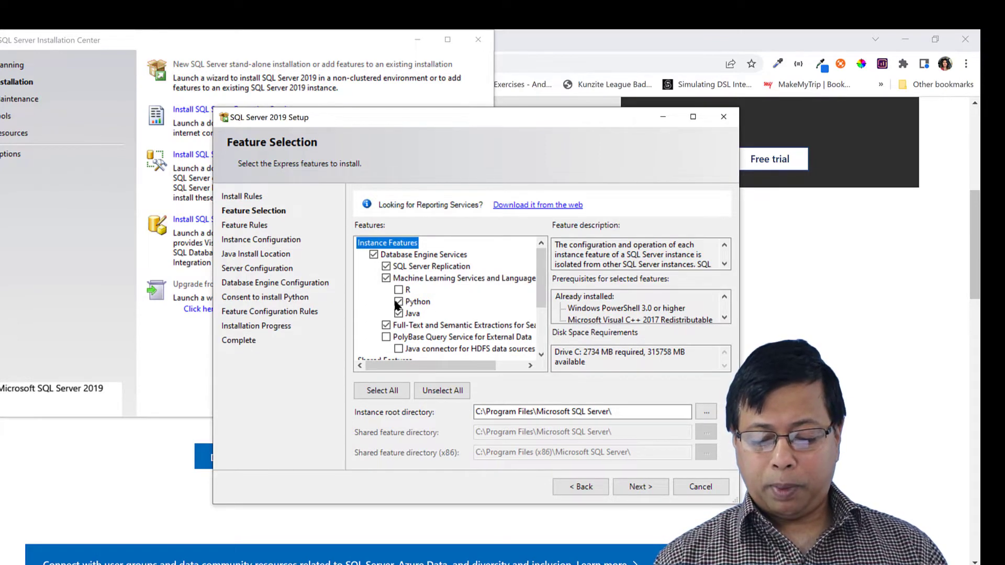
{"action": "left_click", "coordinate": [398, 301]}
{"action": "scroll", "coordinate": [487, 316], "scroll_direction": "down", "scroll_amount": 1}
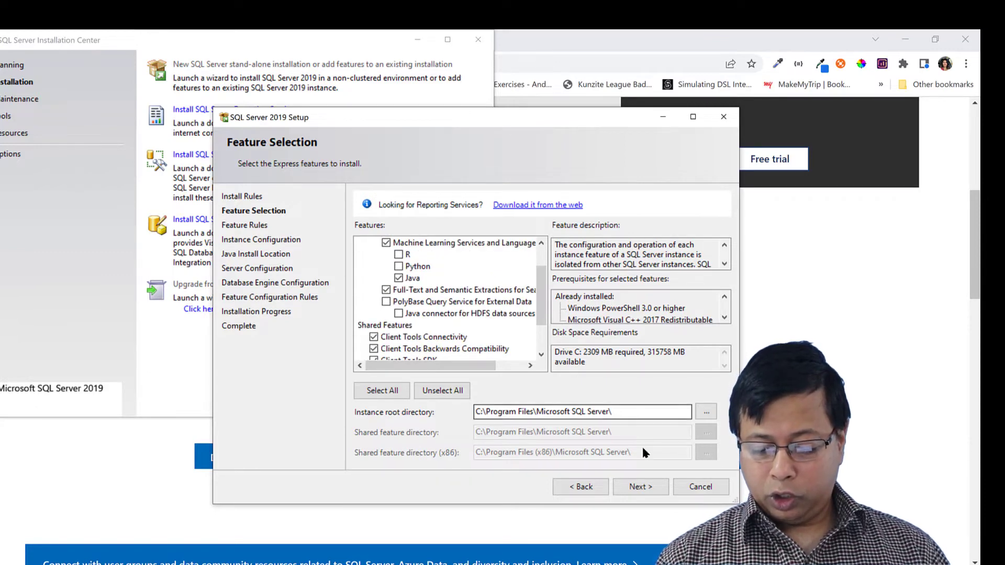
{"action": "left_click", "coordinate": [639, 487]}
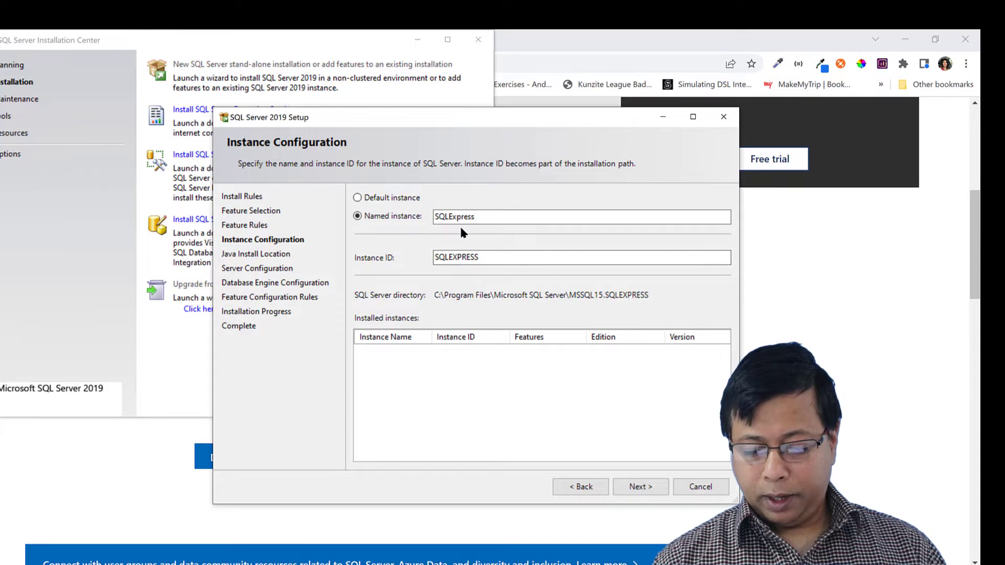
Step: Accept the SQLExpress named instance, bundled Open JRE 11.0.3, and default service accounts
{"action": "left_click", "coordinate": [641, 487]}
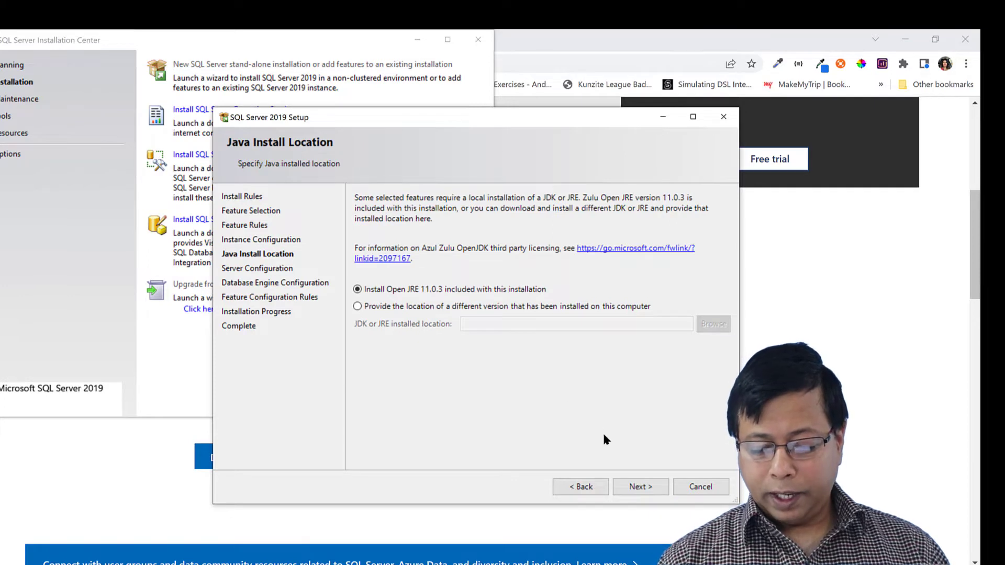
{"action": "left_click", "coordinate": [637, 489]}
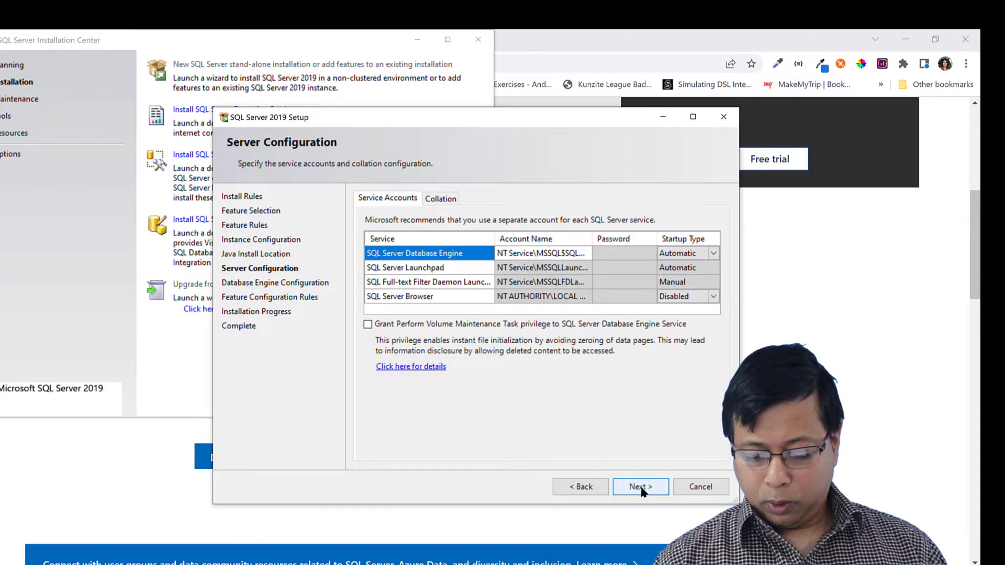
{"action": "left_click", "coordinate": [640, 487]}
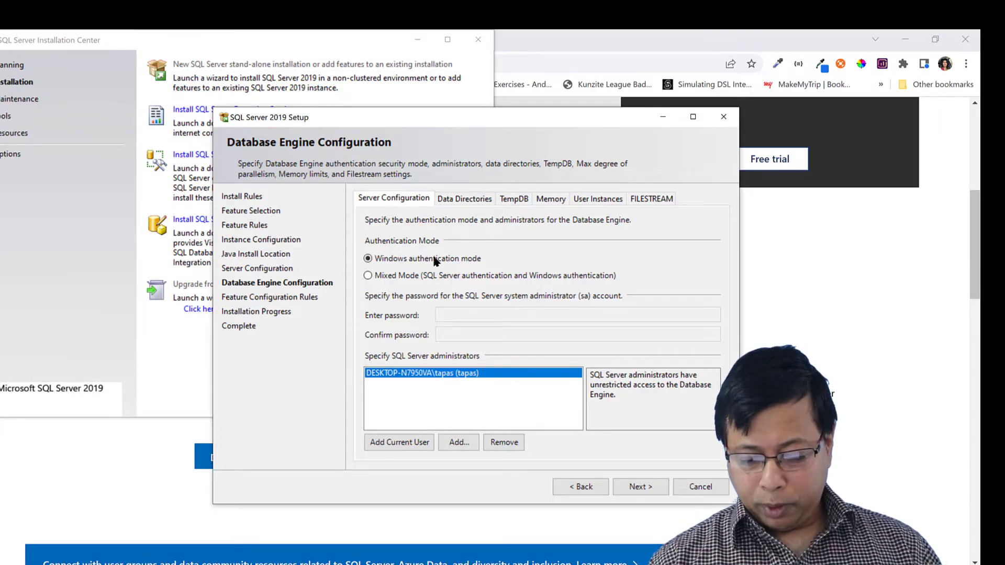
Step: Switch to Mixed Mode authentication and enter the sa account password, moving to the confirm field
{"action": "left_click", "coordinate": [368, 276]}
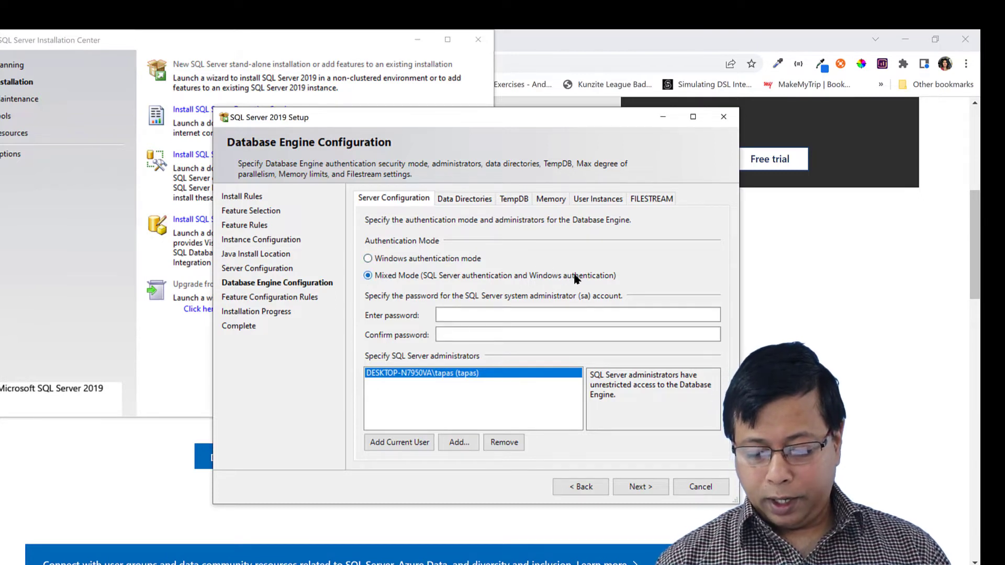
{"action": "left_click", "coordinate": [478, 312]}
{"action": "left_click", "coordinate": [477, 312]}
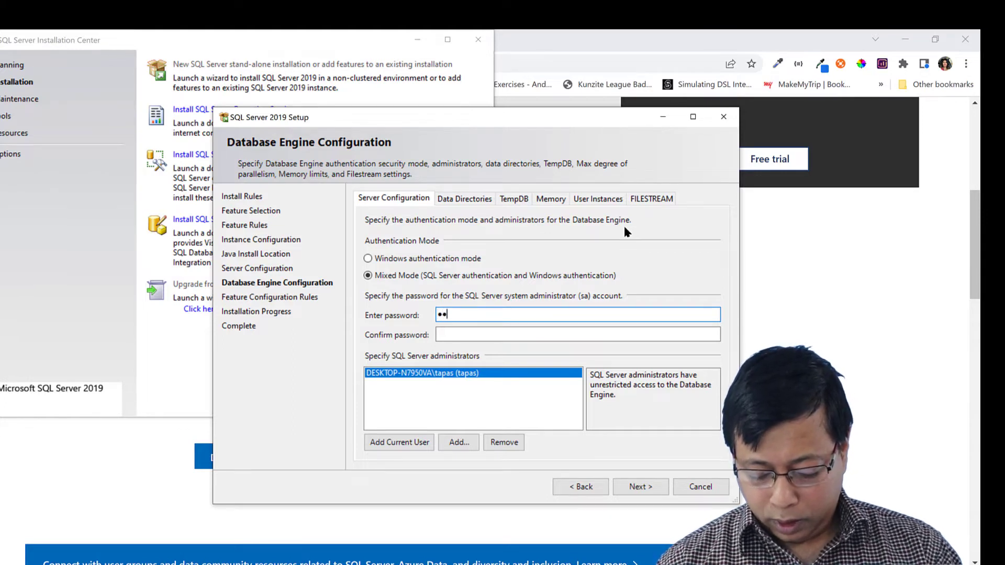
{"action": "type", "text": "•••••••"}
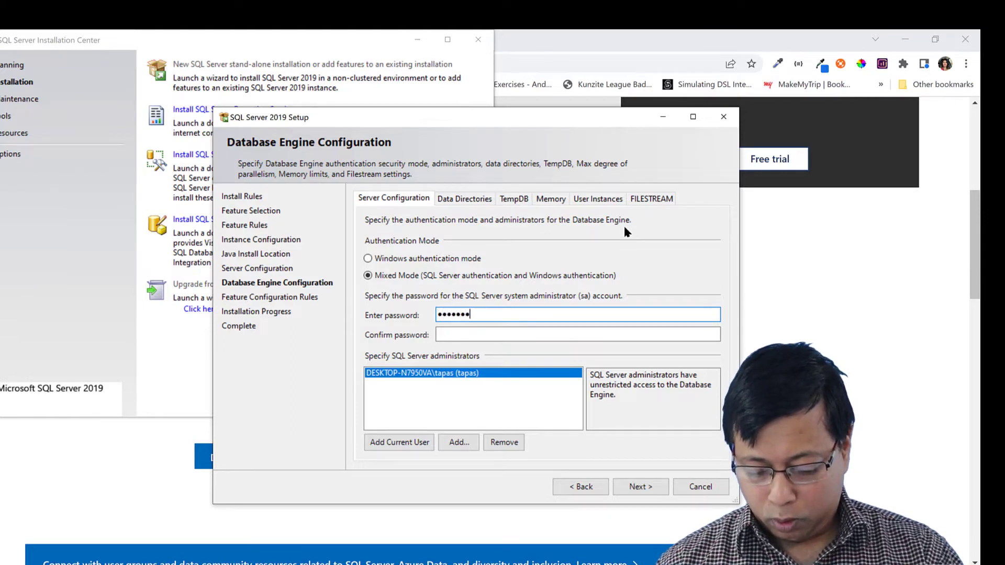
{"action": "type", "text": "•"}
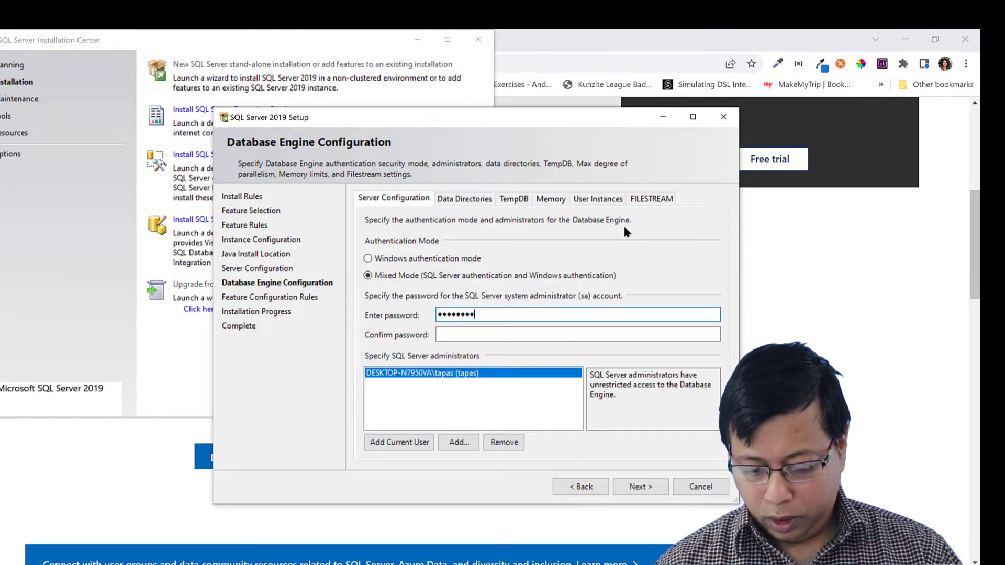
{"action": "left_click", "coordinate": [517, 335]}
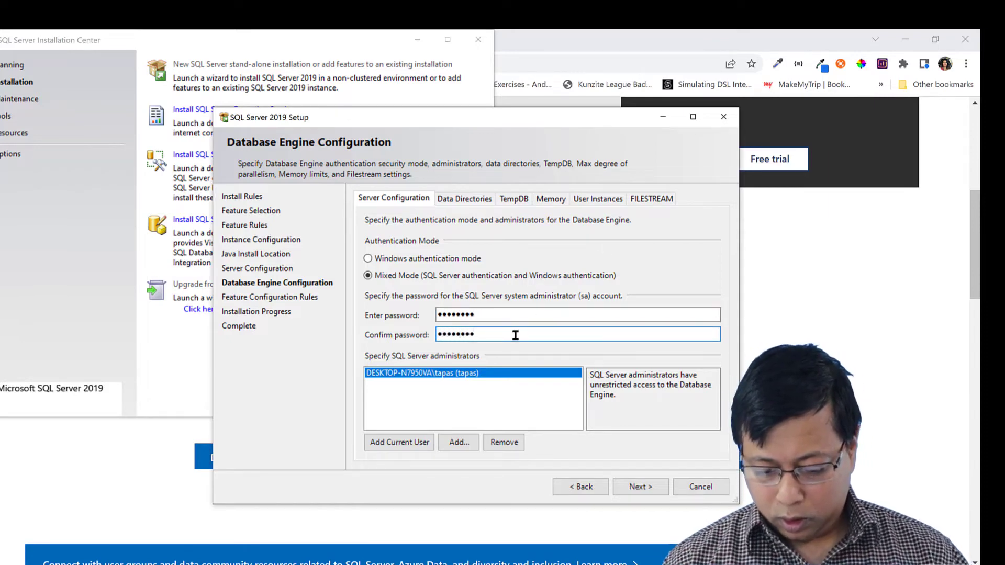
Step: Run the SQL Server installation and close the wizard once it completes
{"action": "left_click", "coordinate": [638, 486]}
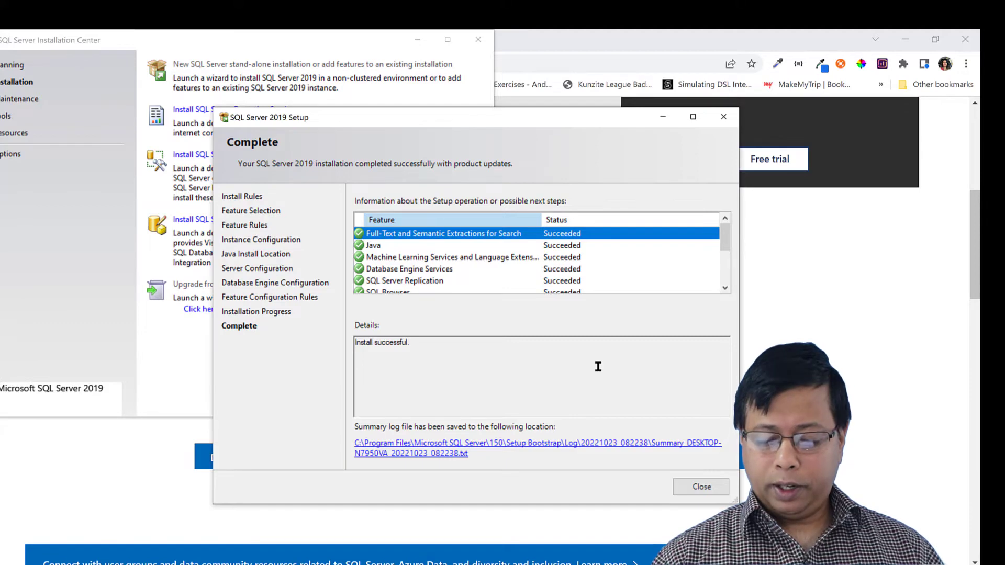
{"action": "left_click", "coordinate": [695, 490]}
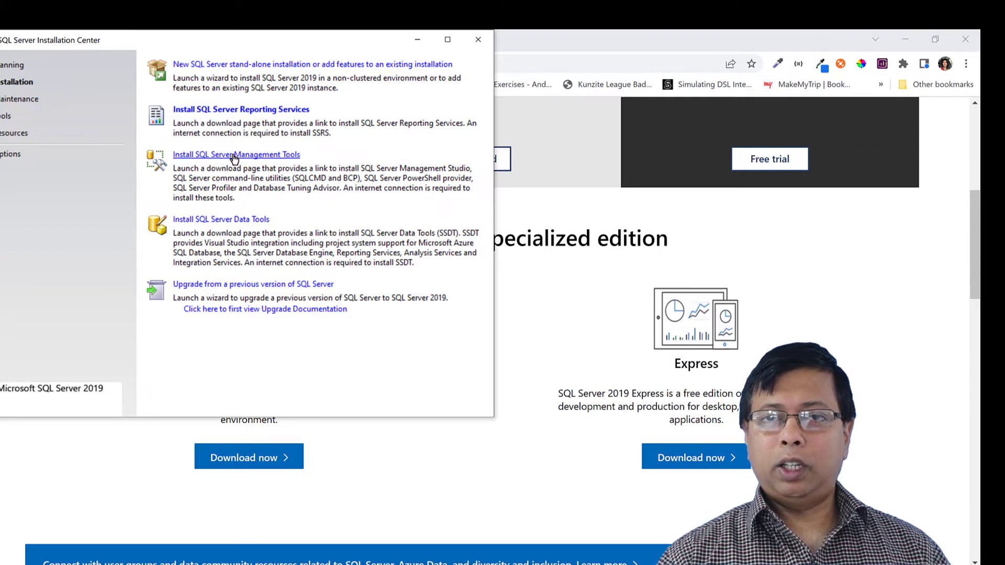
Step: Go to the SSMS download page and download the free SSMS 18.12.1 installer
{"action": "left_click", "coordinate": [234, 156]}
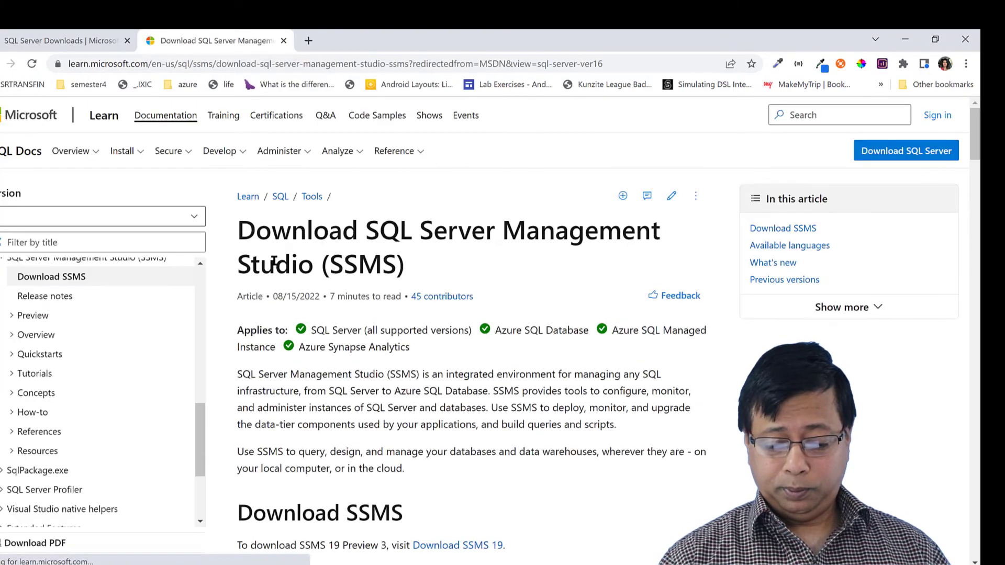
{"action": "scroll", "coordinate": [481, 261], "scroll_direction": "down", "scroll_amount": 1}
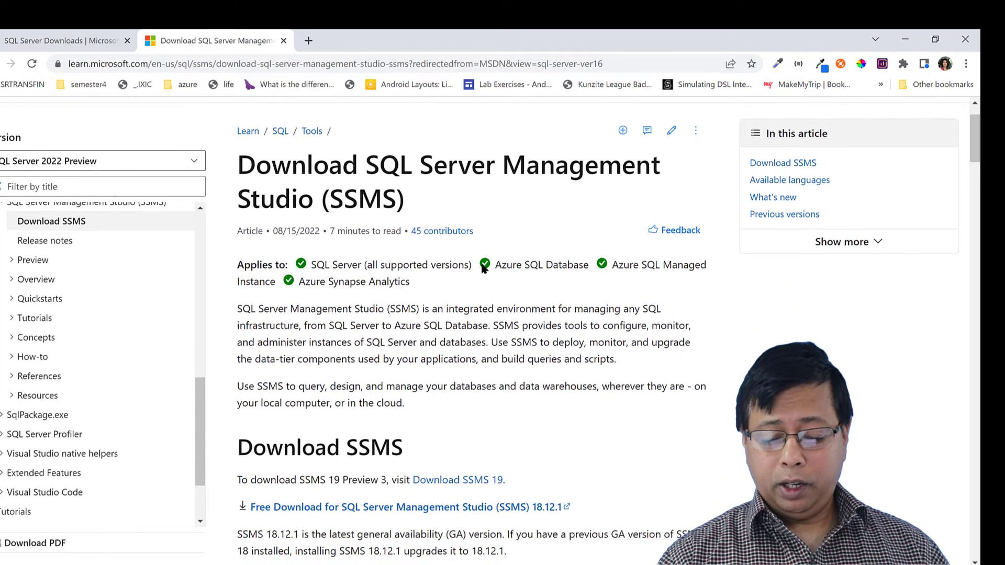
{"action": "scroll", "coordinate": [483, 267], "scroll_direction": "down", "scroll_amount": 2}
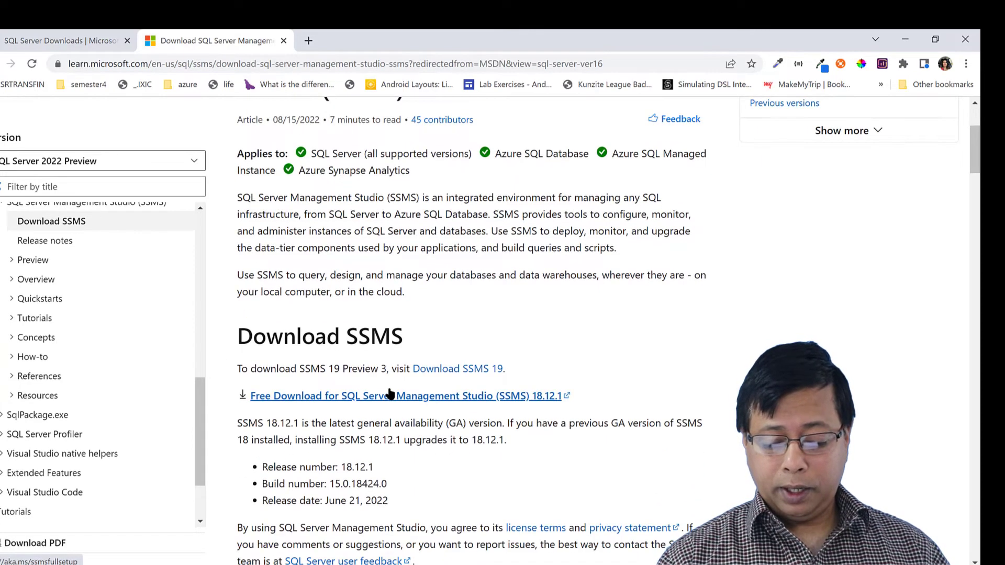
{"action": "left_click", "coordinate": [390, 394]}
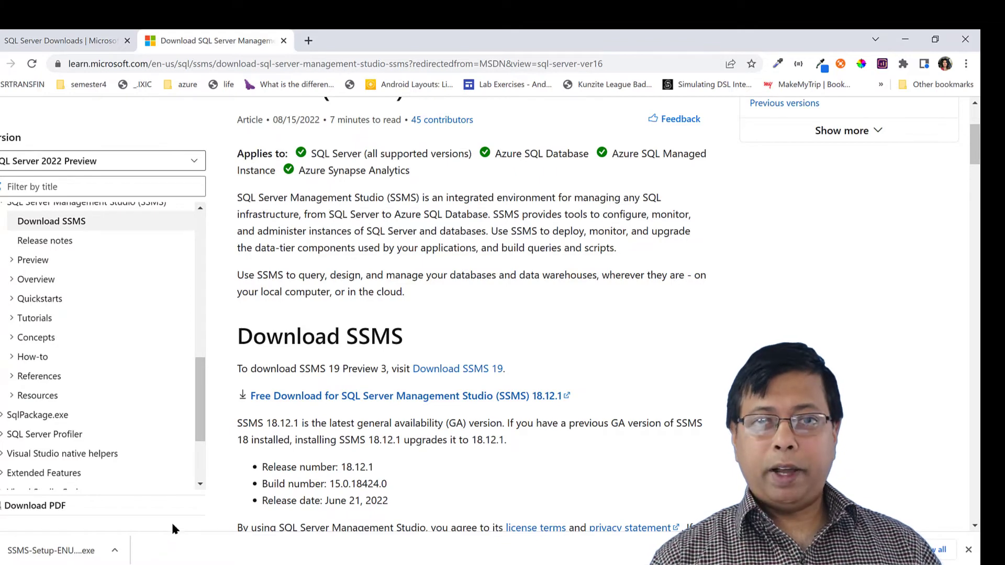
Step: Install SSMS 18.12.1 to the default location and close the installer when setup completes
{"action": "left_click", "coordinate": [46, 559]}
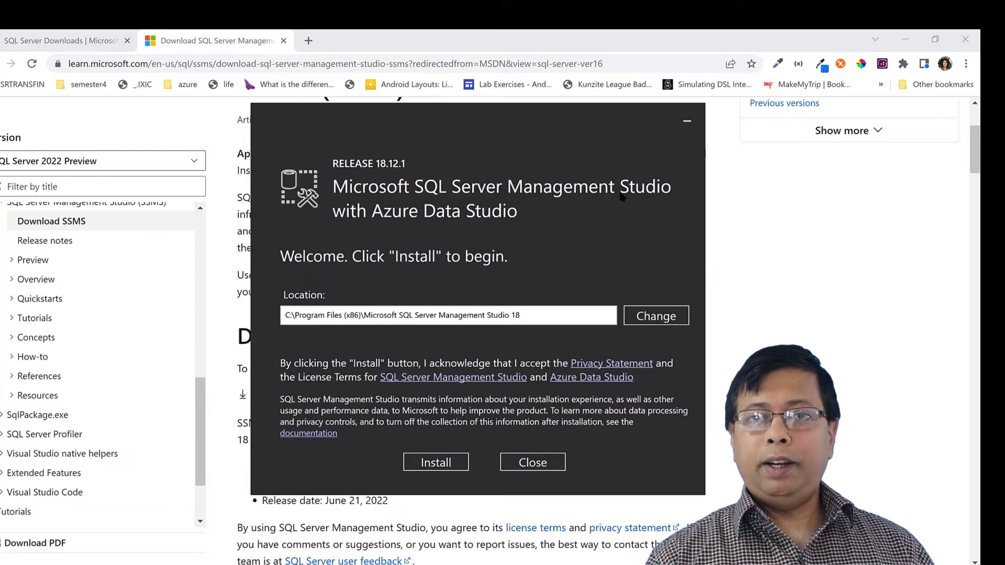
{"action": "left_click", "coordinate": [442, 463]}
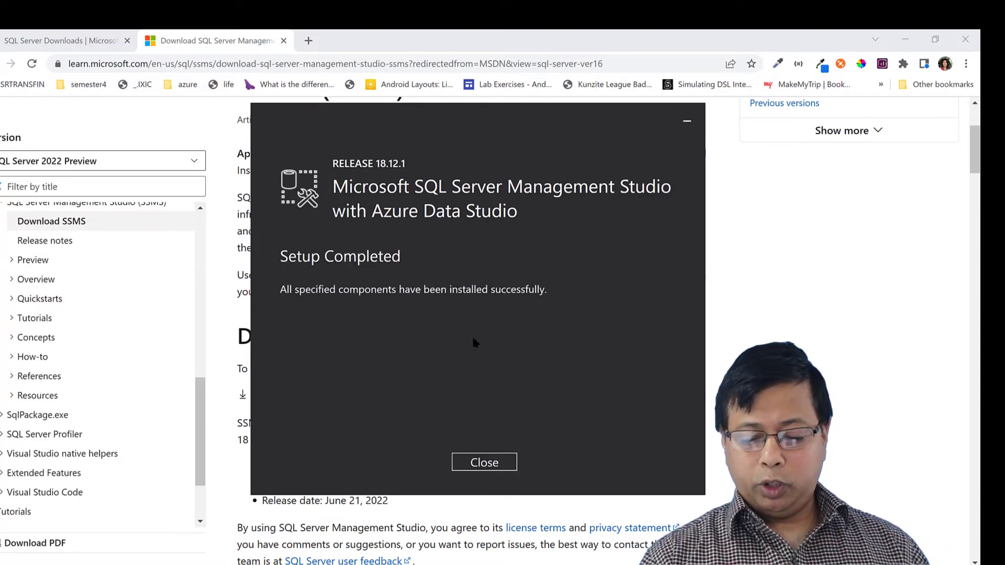
{"action": "left_click", "coordinate": [486, 461]}
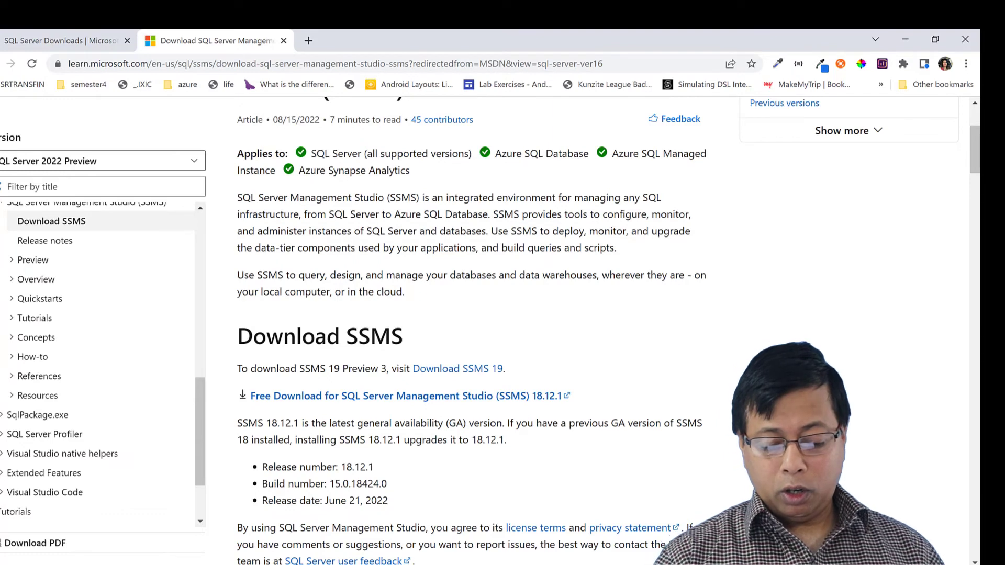
{"action": "key", "text": "super"}
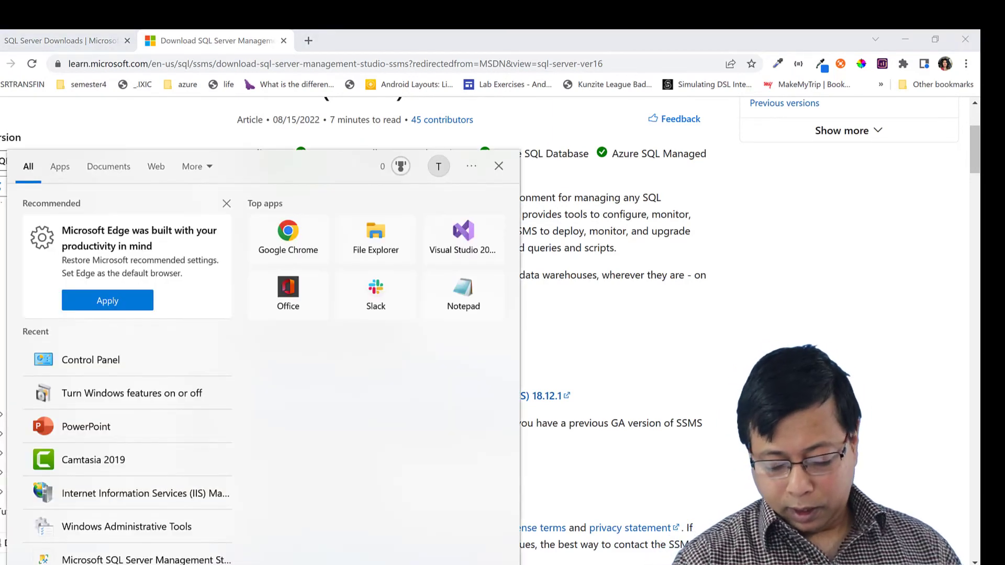
Step: Search 'sql' in the Start menu and launch Microsoft SQL Server Management Studio 18
{"action": "type", "text": "sql"}
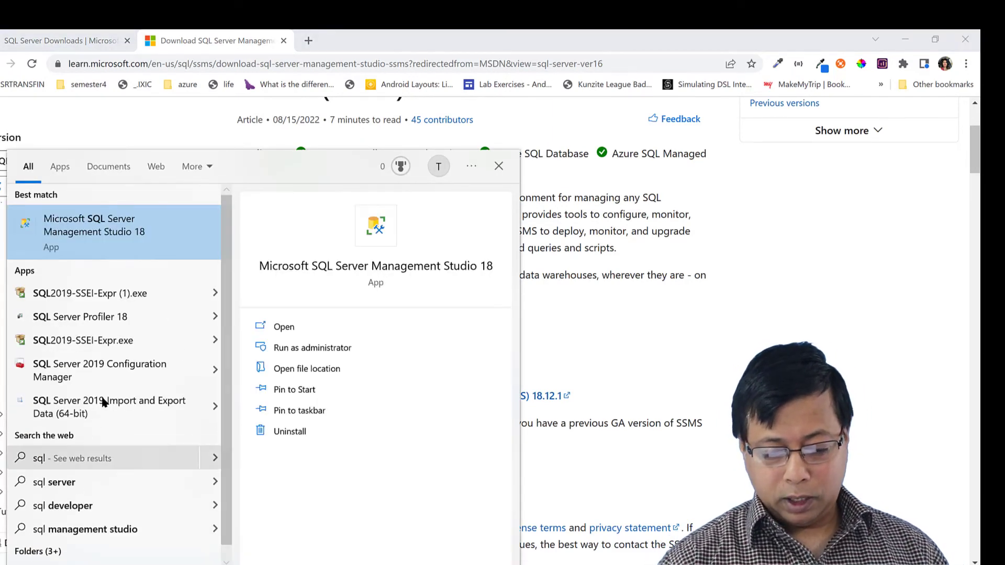
{"action": "left_click", "coordinate": [103, 246]}
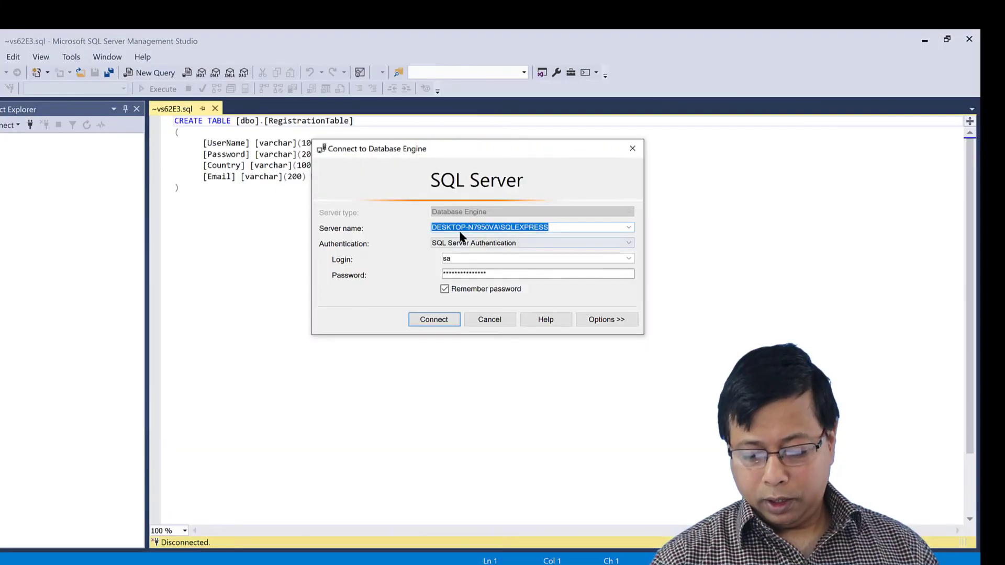
Step: Connect to SQLEXPRESS as sa with SQL Server Authentication and expand the Databases folder
{"action": "left_click", "coordinate": [504, 273]}
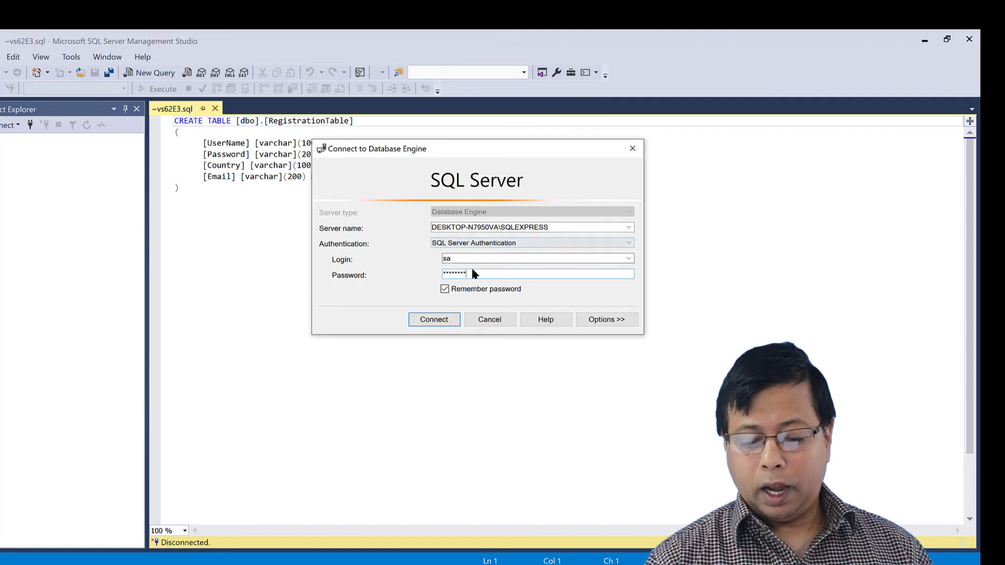
{"action": "left_click", "coordinate": [442, 320]}
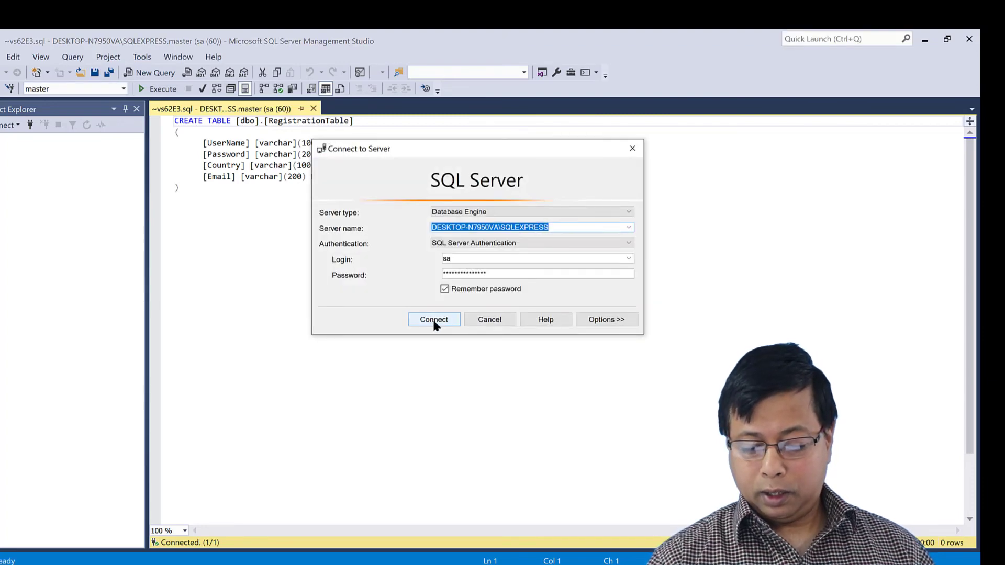
{"action": "left_click_drag", "start_coordinate": [488, 274], "coordinate": [426, 281]}
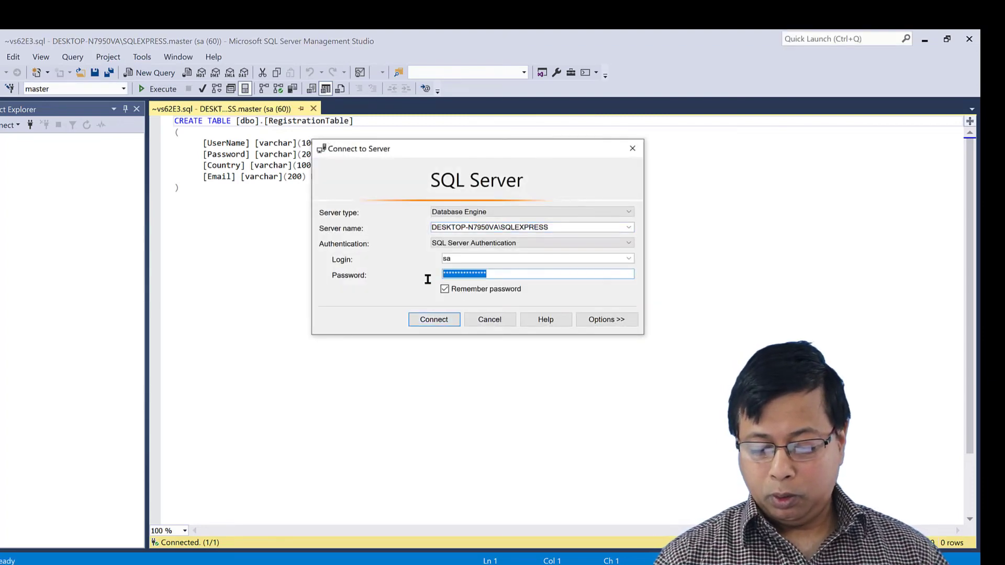
{"action": "left_click", "coordinate": [446, 317]}
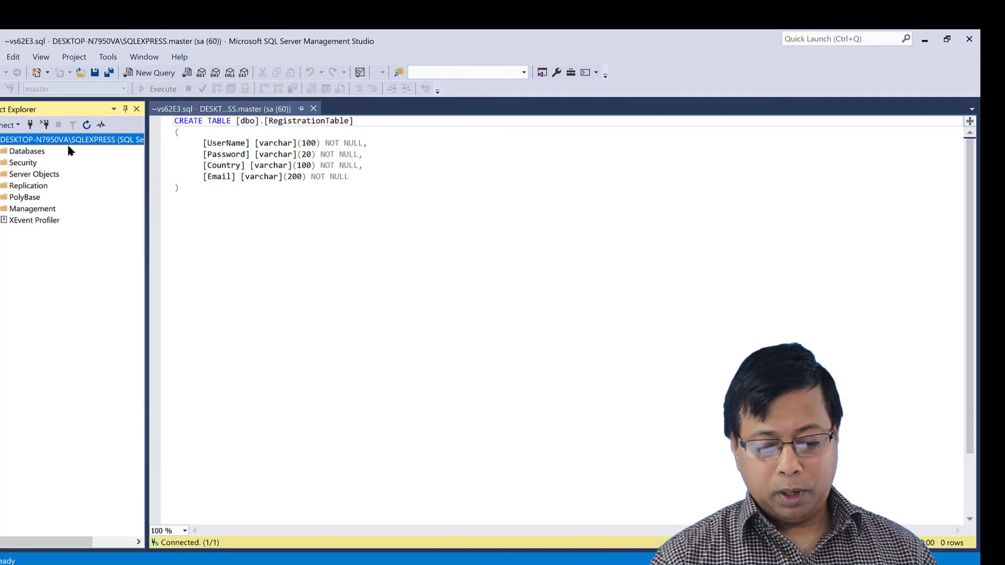
{"action": "left_click", "coordinate": [2, 151]}
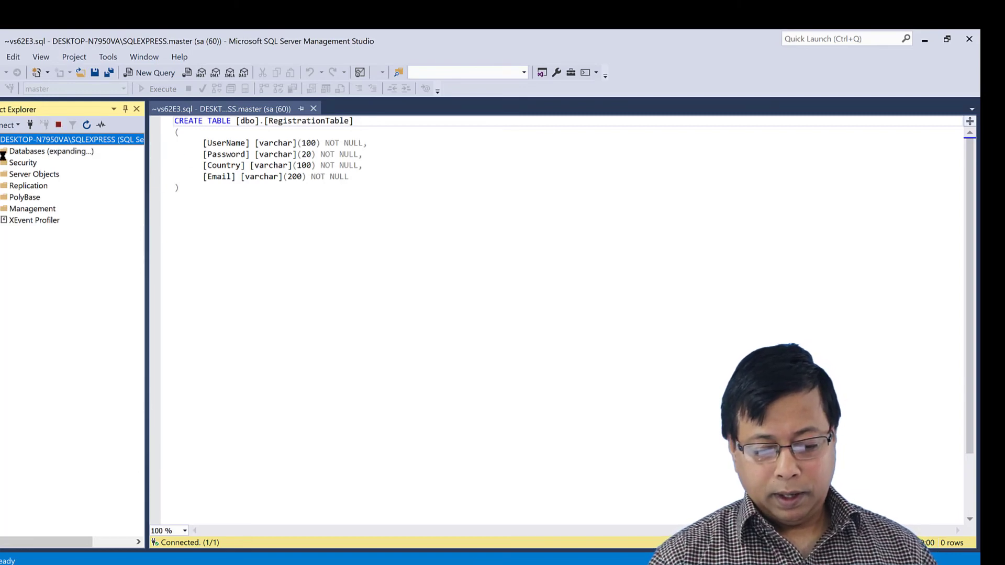